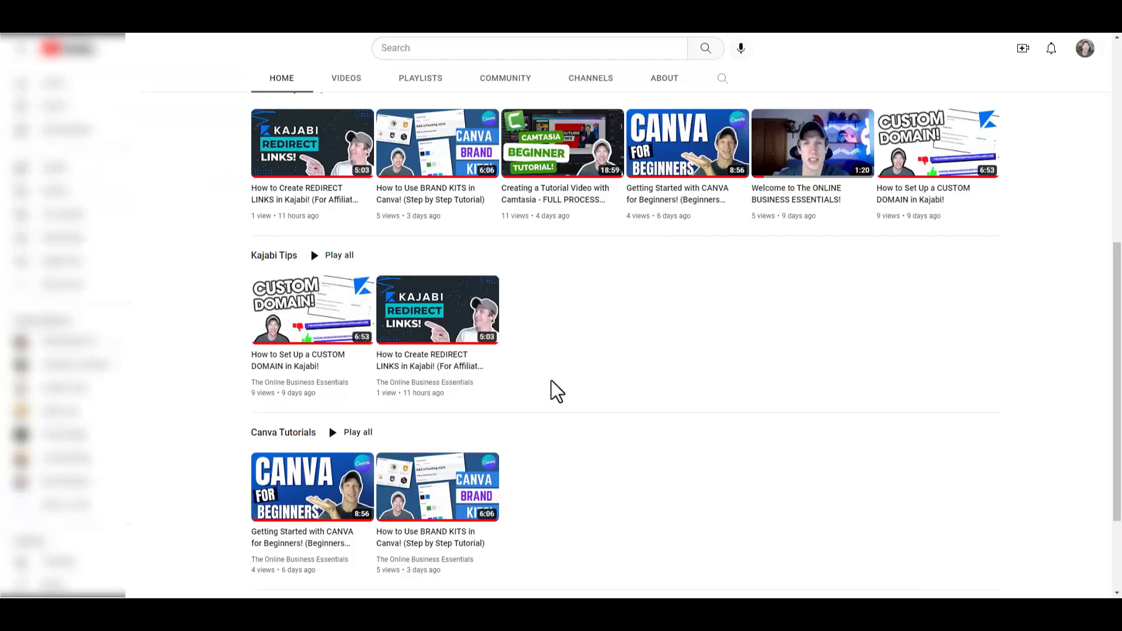
mouse_move(889, 175)
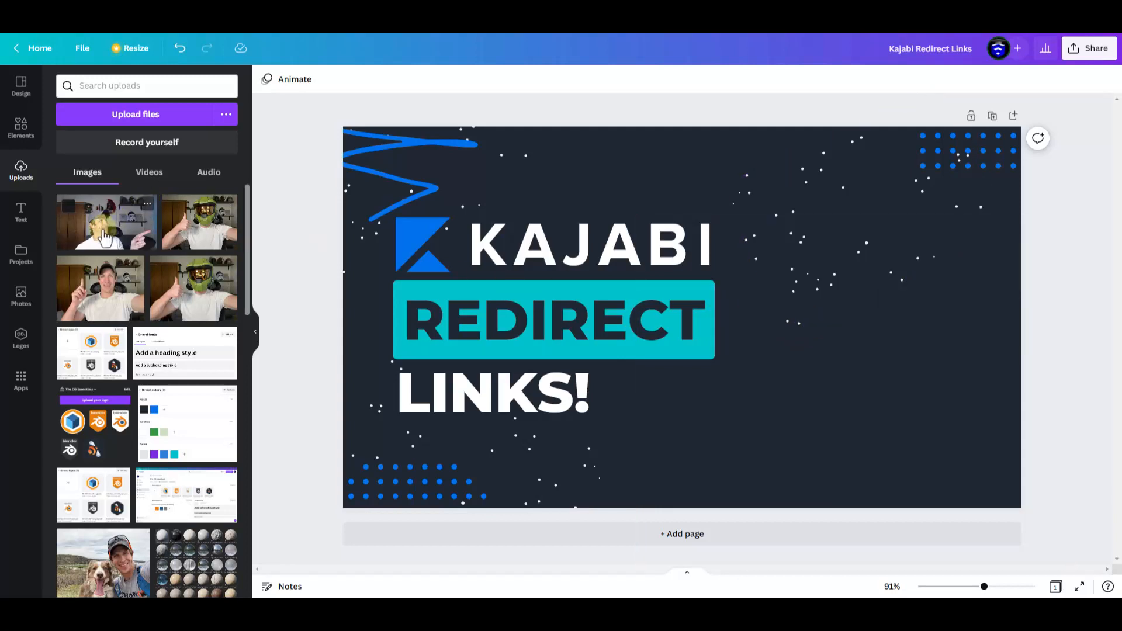
Place the uploaded photo of the man pointing in the thumbnail's lower-right area, flipped horizontally and slightly enlarged
drag(104, 237, 764, 240)
drag(930, 342, 780, 364)
click(363, 81)
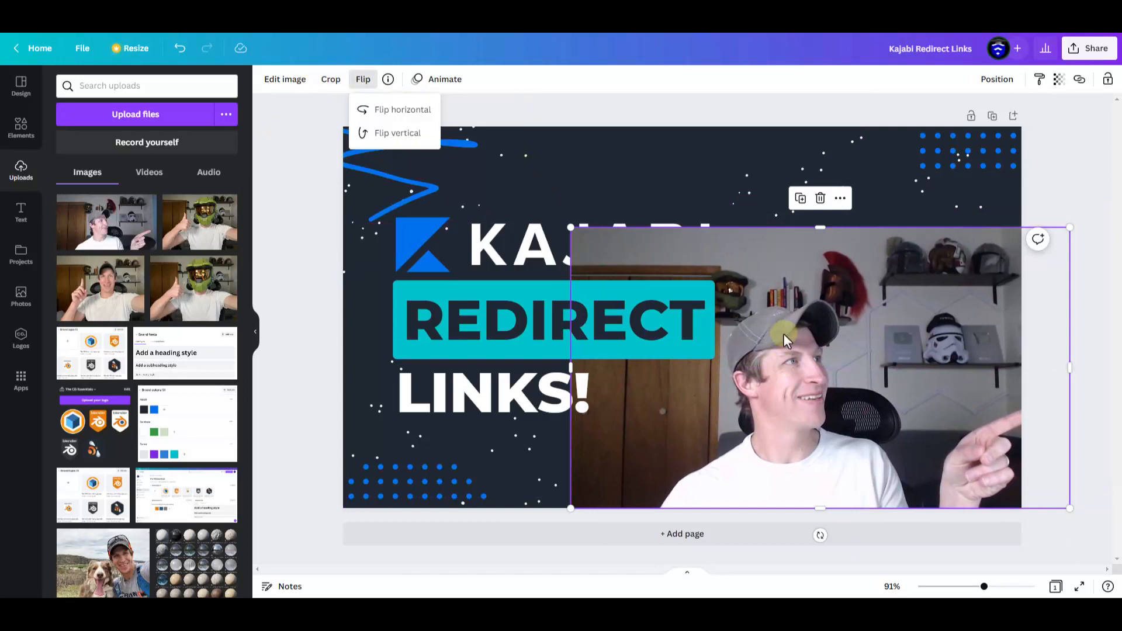
click(386, 110)
drag(907, 370, 938, 364)
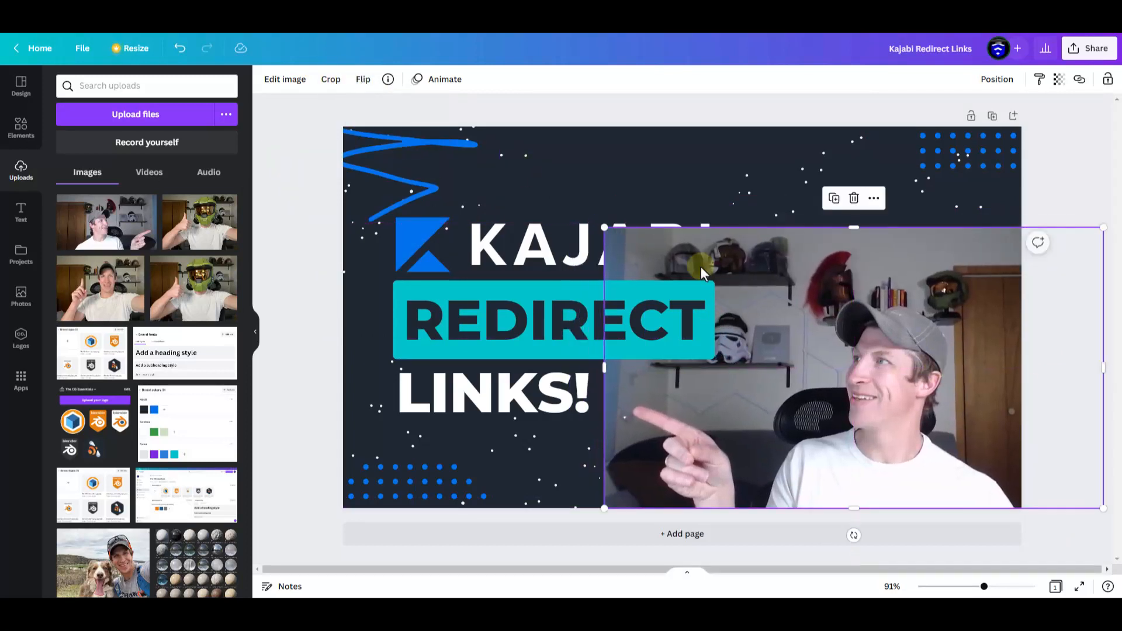
mouse_move(605, 228)
mouse_down()
mouse_move(570, 196)
mouse_move(595, 217)
mouse_up()
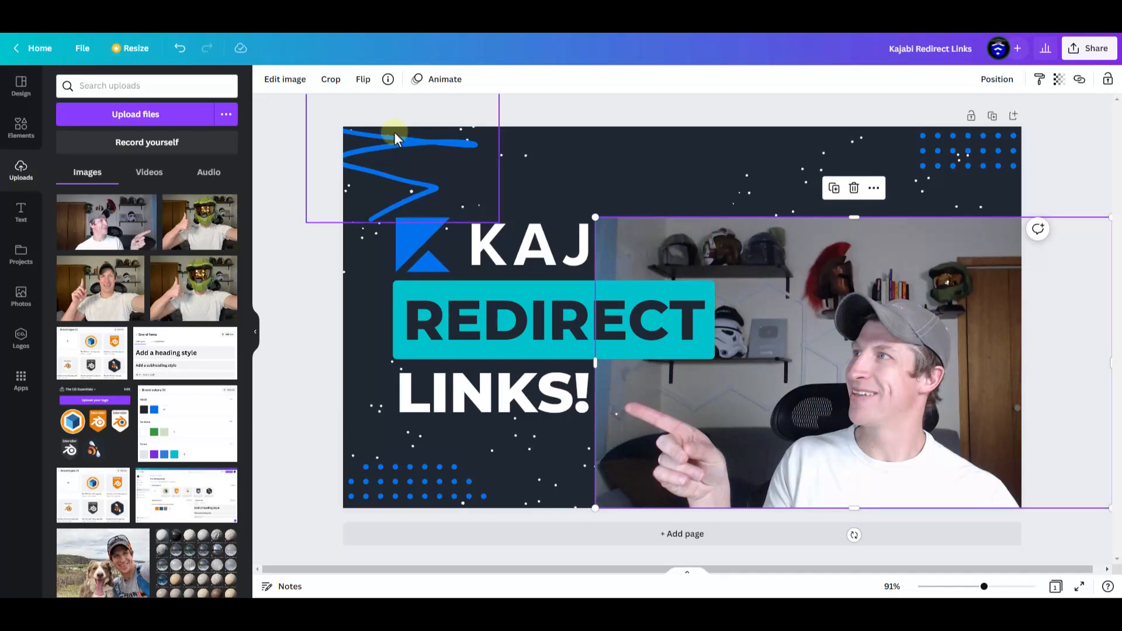
Remove the pointing photo's background with Background Remover, and enlarge and reposition the cutout in the thumbnail's lower-right corner
click(622, 159)
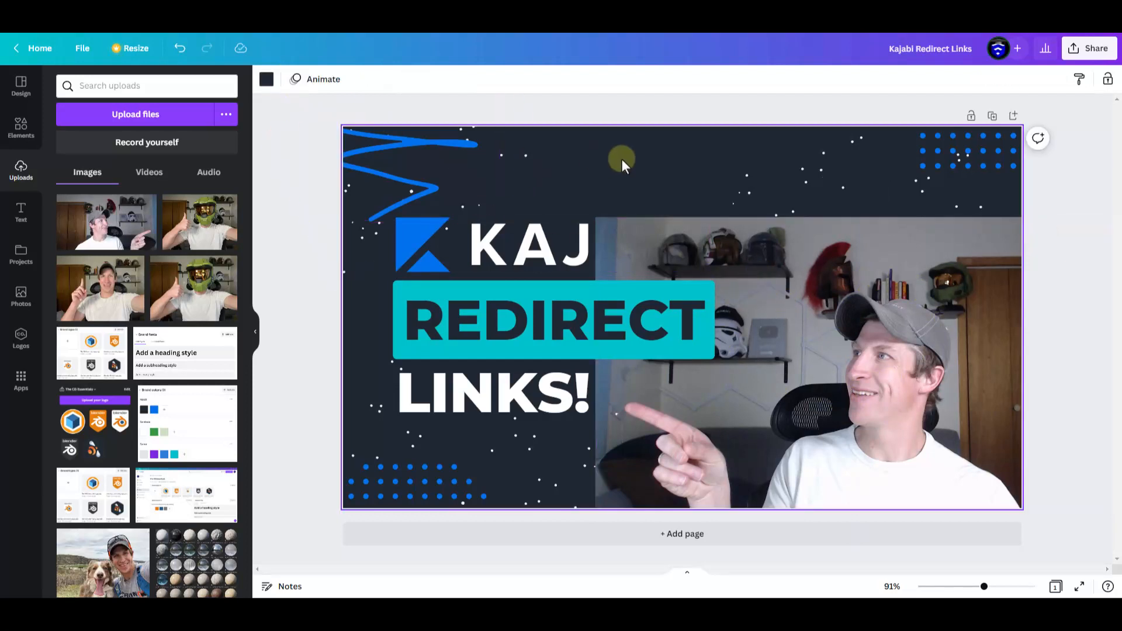
click(931, 352)
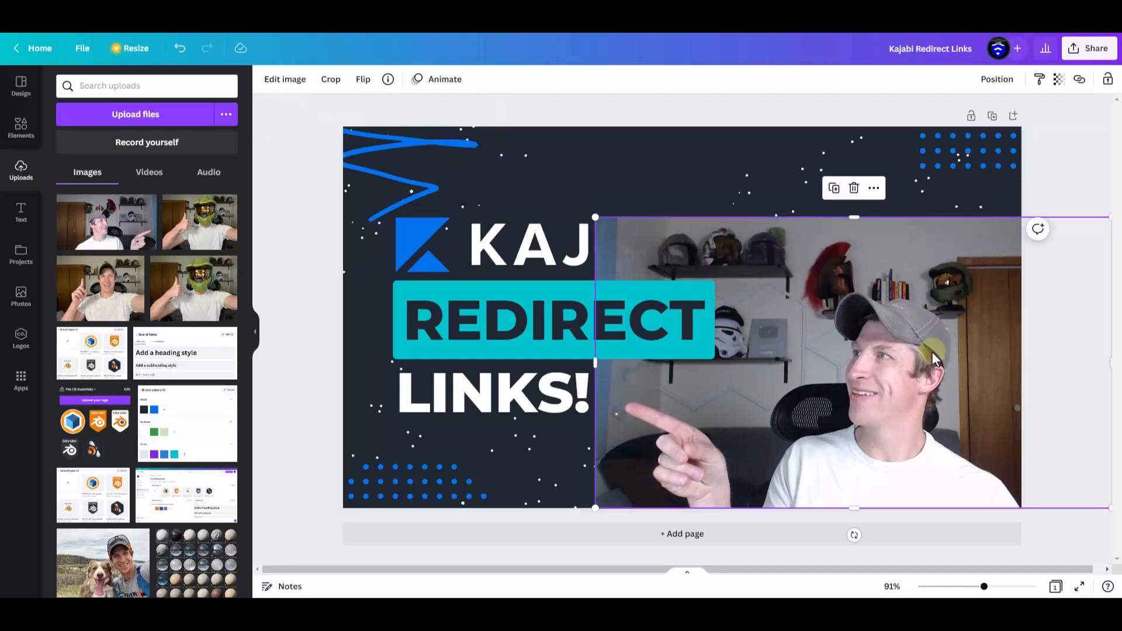
click(286, 79)
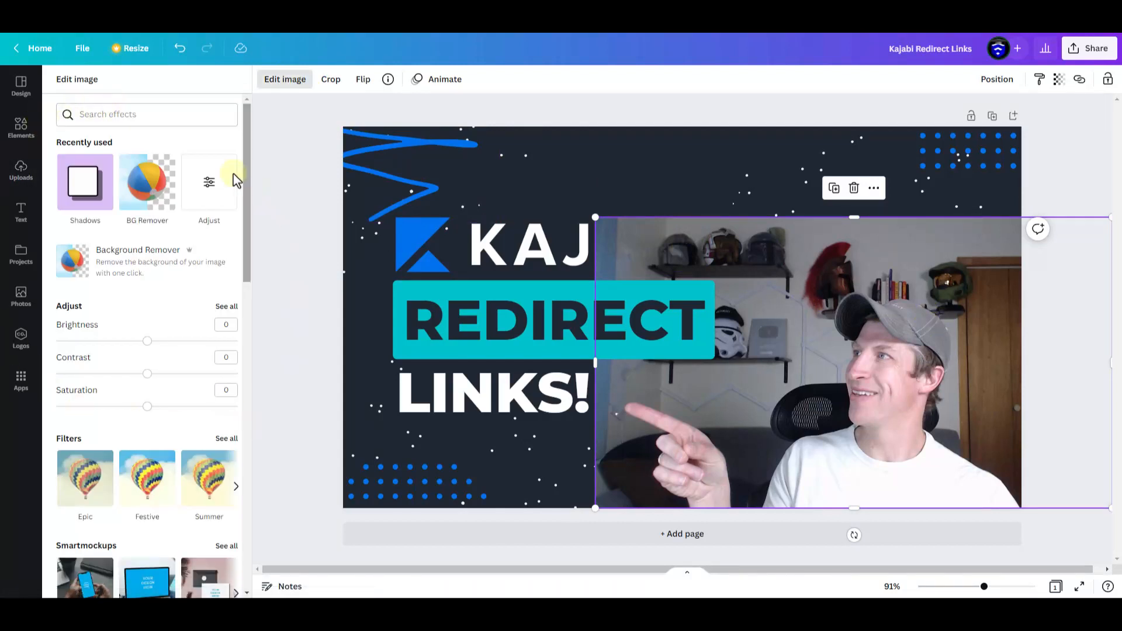
click(118, 114)
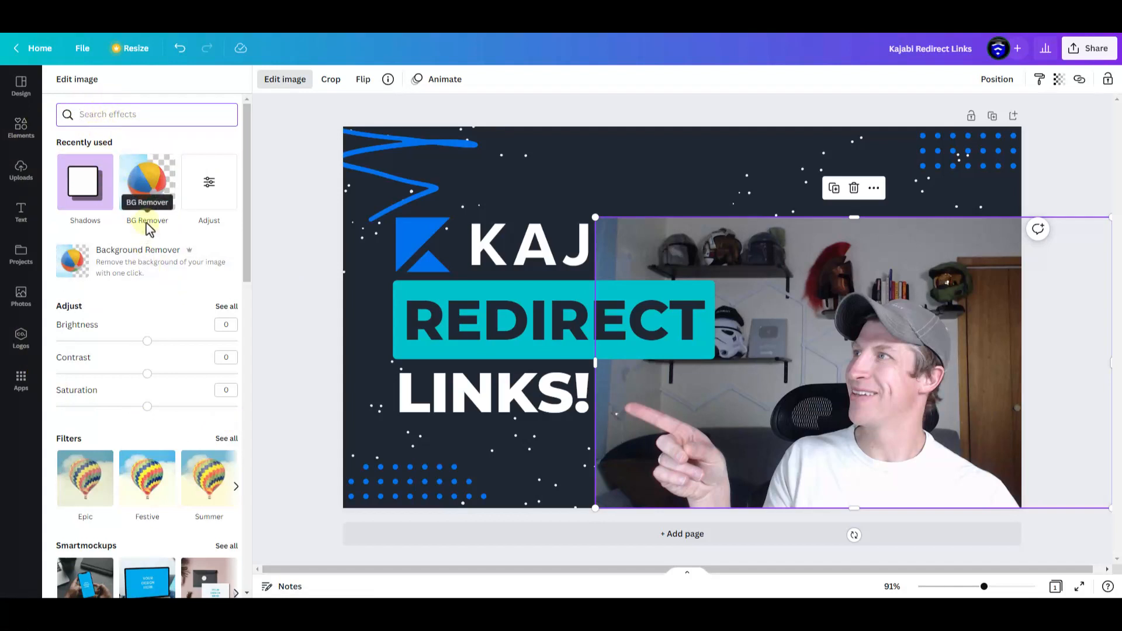
text(back)
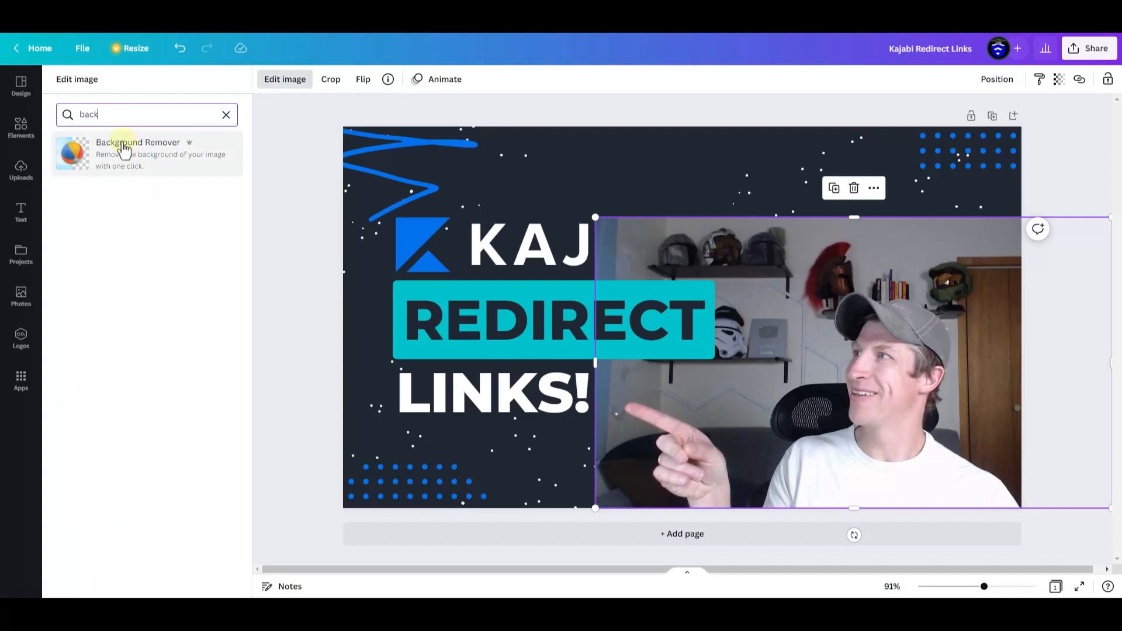
click(124, 149)
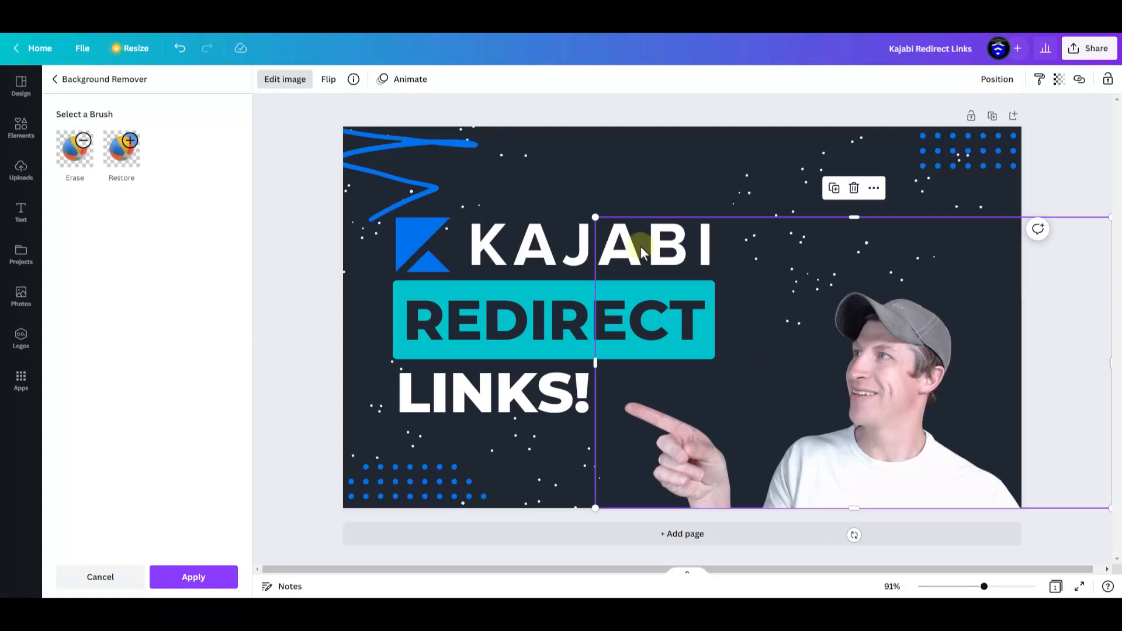
drag(591, 214, 546, 193)
drag(789, 371, 830, 377)
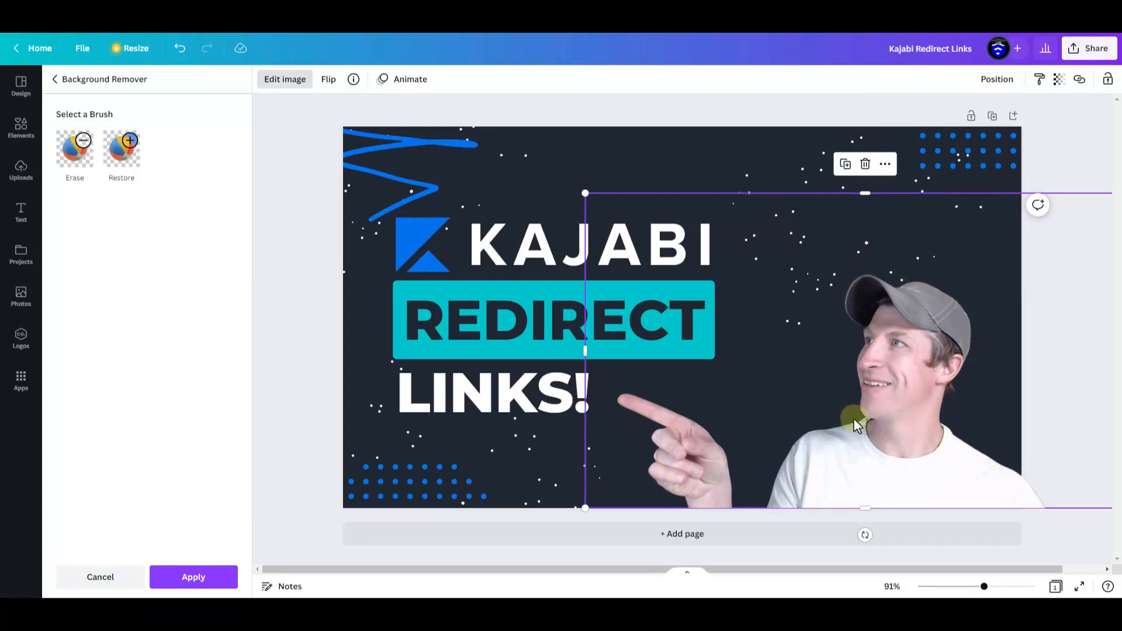
Restore a strip of background between the face and the pointing hand, and erase it again with the Erase brush
click(122, 153)
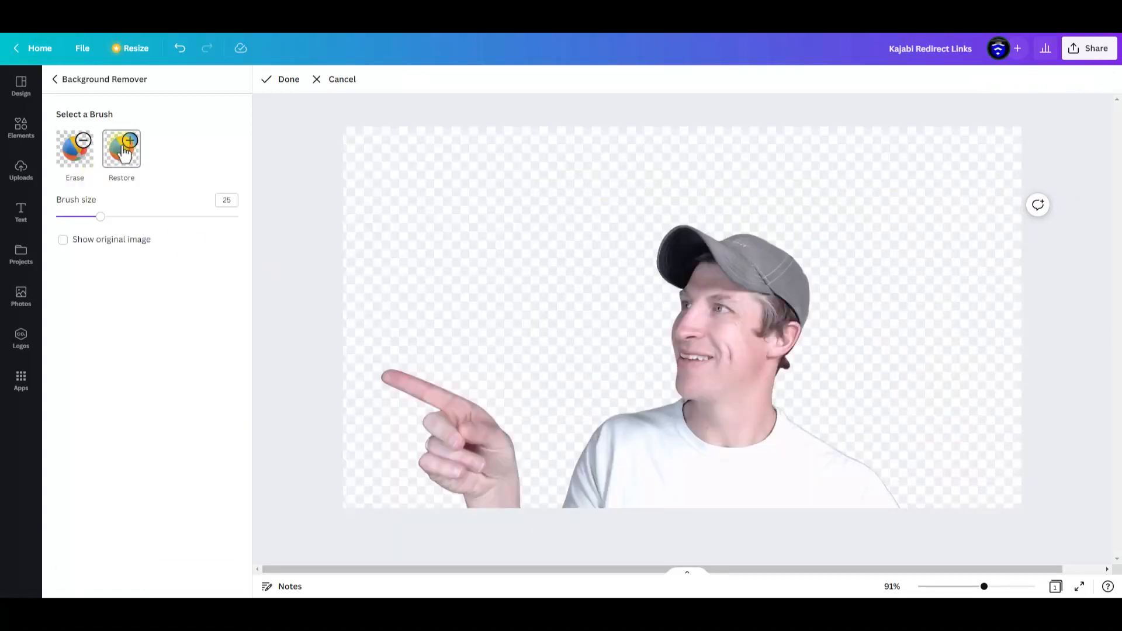
mouse_move(658, 306)
mouse_down()
mouse_move(651, 379)
mouse_move(574, 414)
mouse_move(547, 461)
mouse_move(509, 387)
mouse_move(389, 344)
mouse_up()
click(75, 149)
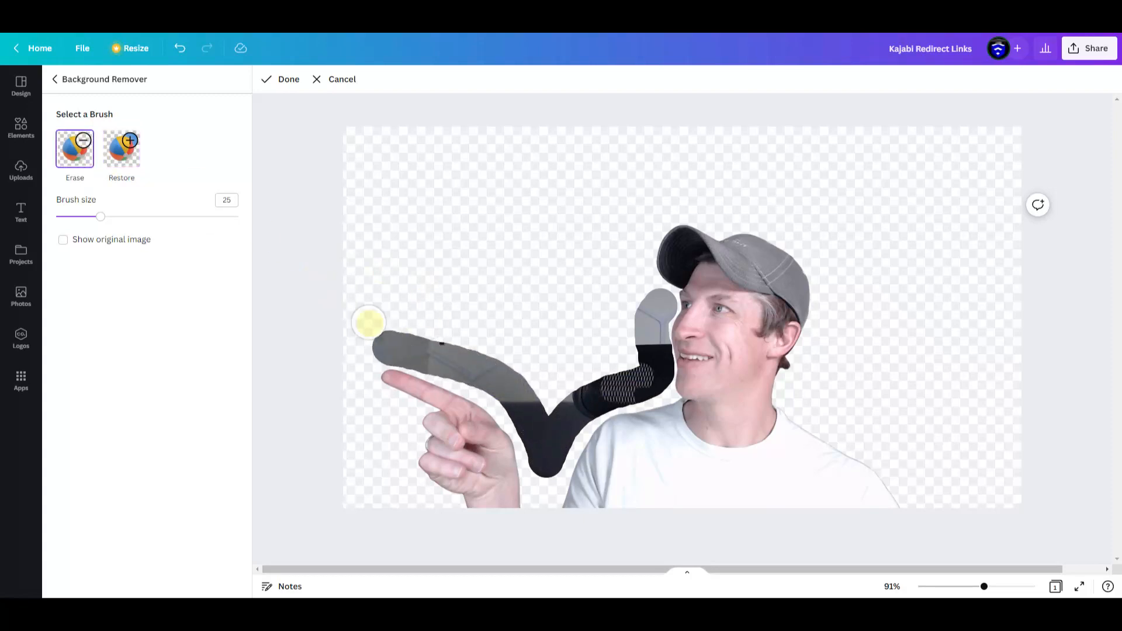
mouse_move(380, 325)
mouse_down()
mouse_move(385, 349)
mouse_move(506, 393)
mouse_move(545, 464)
mouse_move(580, 408)
mouse_move(631, 388)
mouse_move(713, 389)
mouse_move(581, 388)
mouse_up()
click(297, 78)
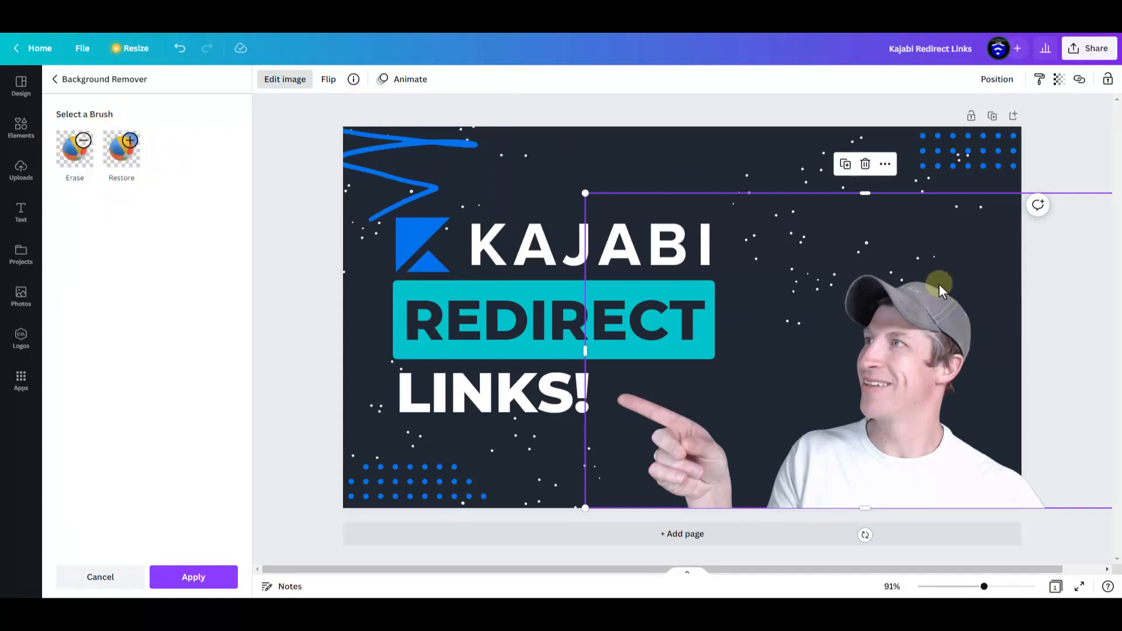
Apply the background removal and enlarge the cutout slightly
click(201, 577)
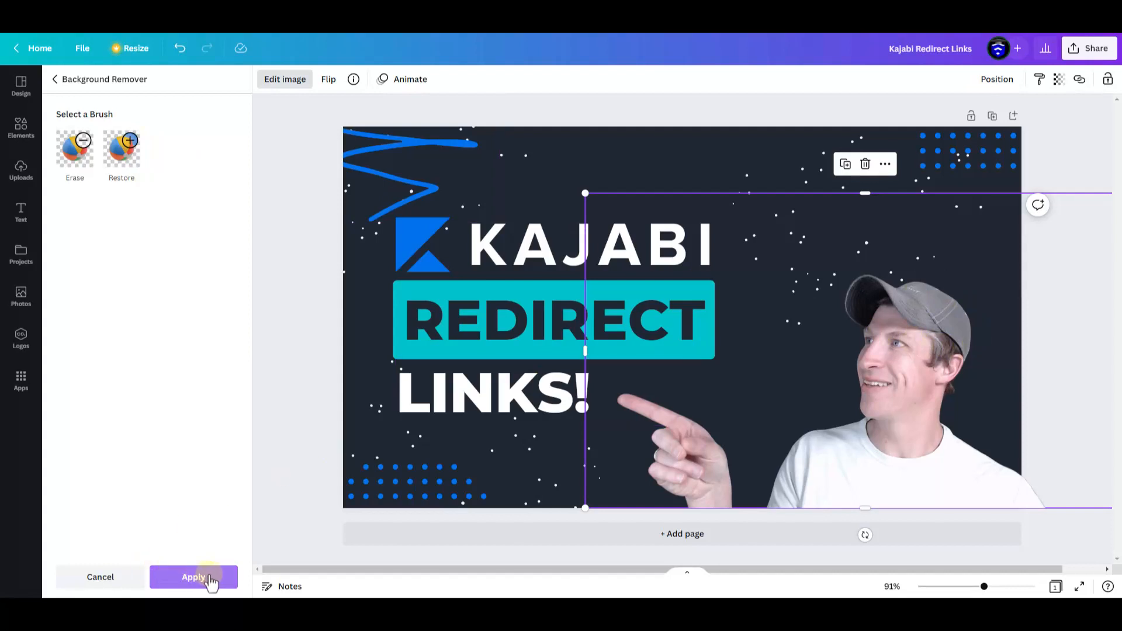
mouse_move(585, 196)
mouse_down()
mouse_move(566, 181)
mouse_move(575, 188)
mouse_up()
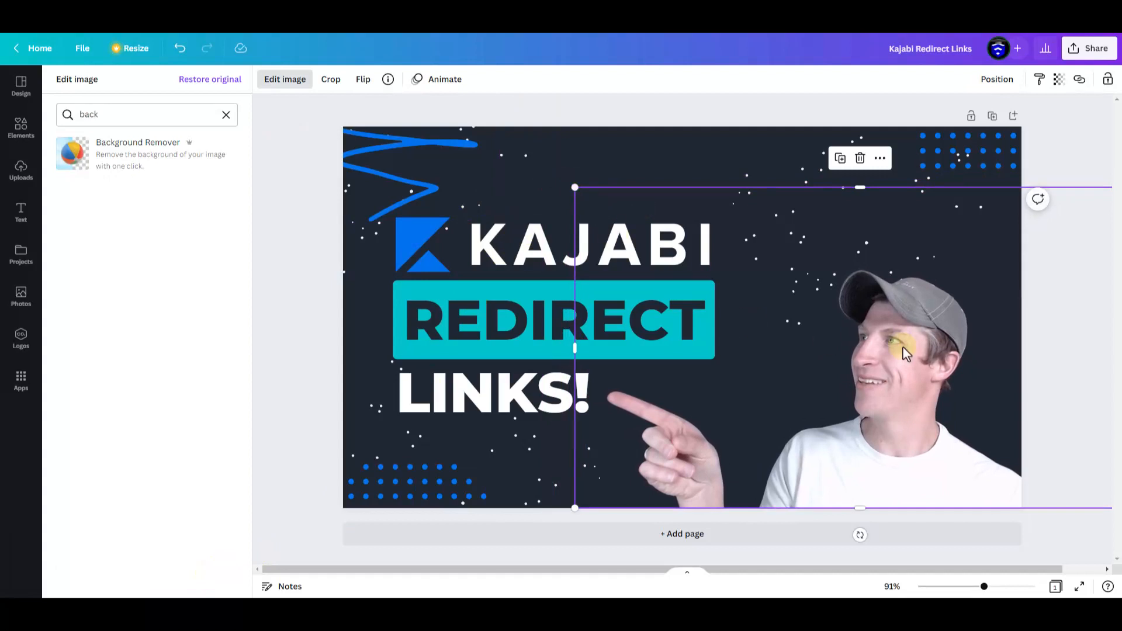
Search the image effects for shadows and add the Glow shadow to the cutout
click(227, 114)
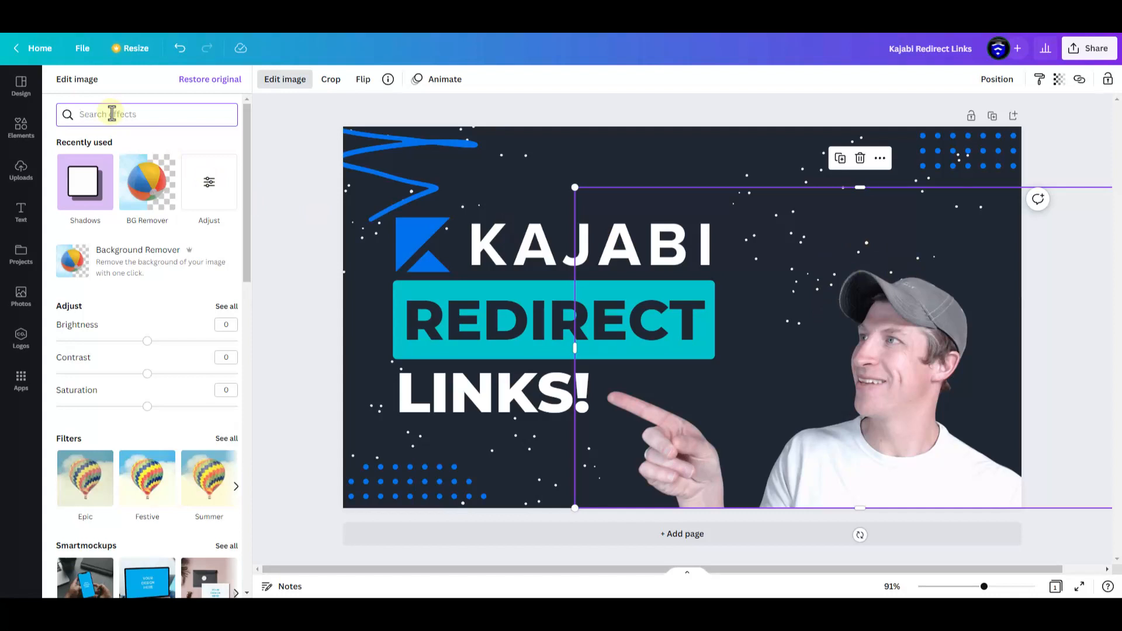
text(shado)
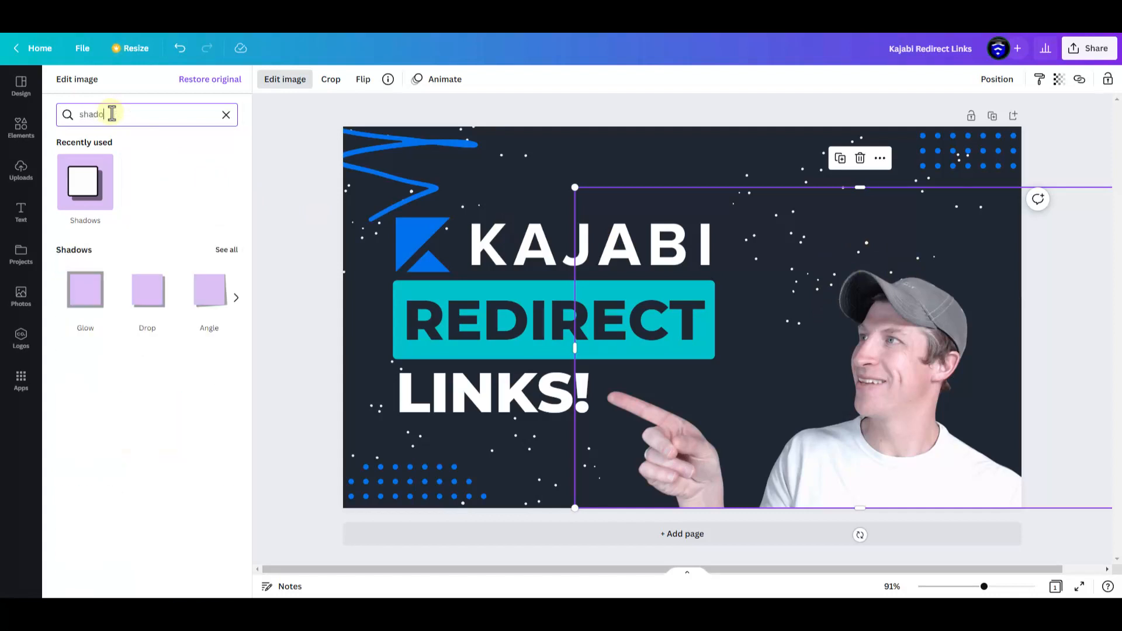
click(237, 299)
click(237, 299)
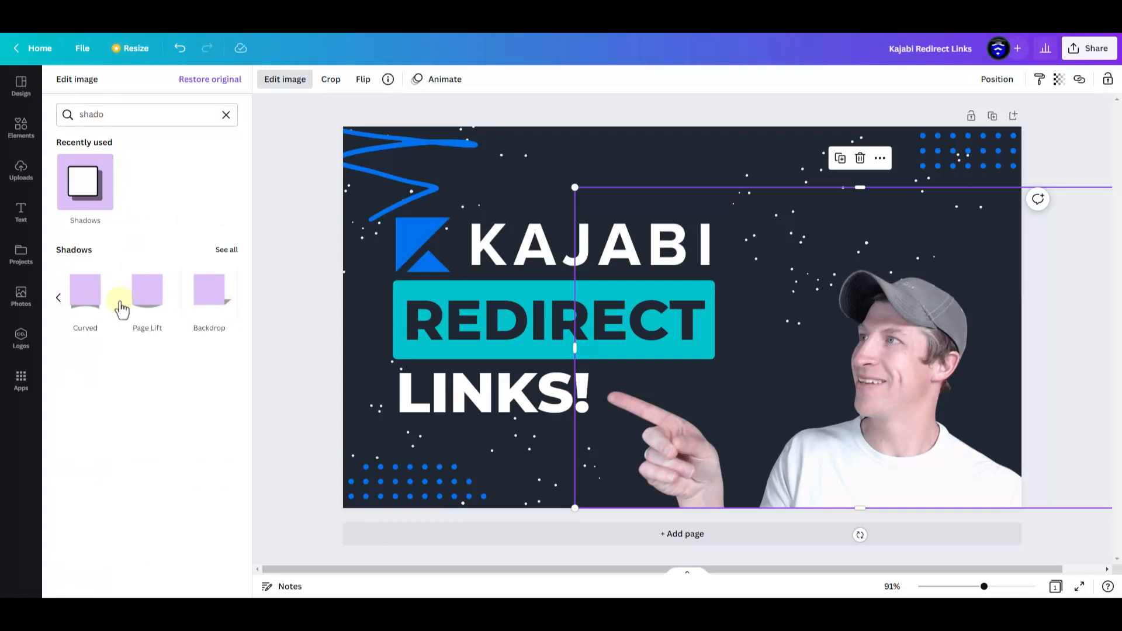
click(58, 298)
click(58, 298)
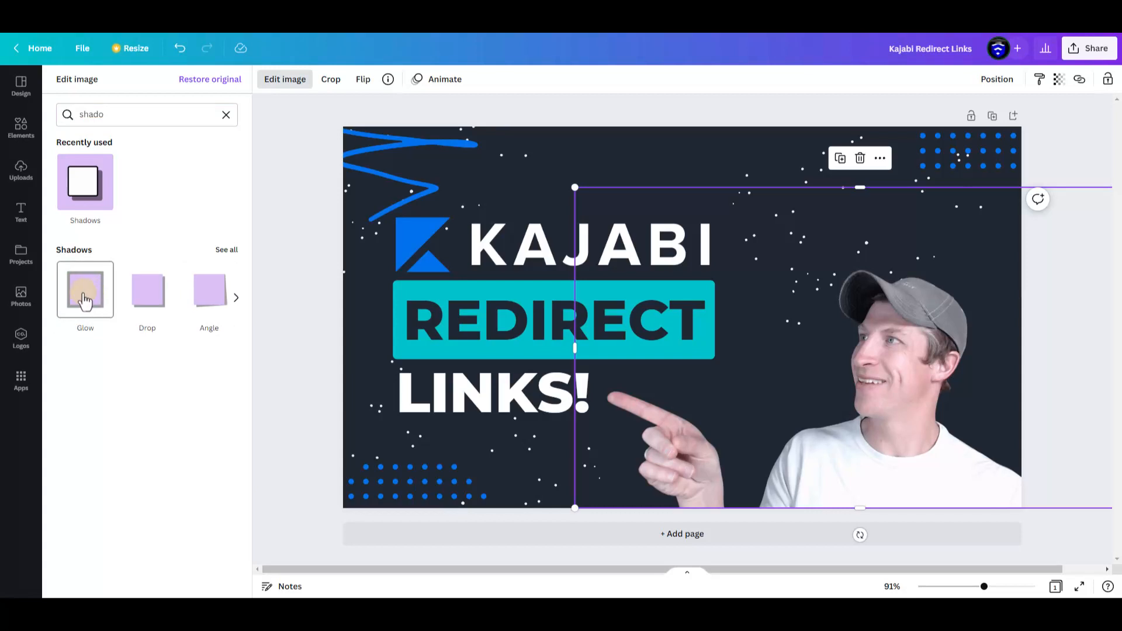
click(84, 301)
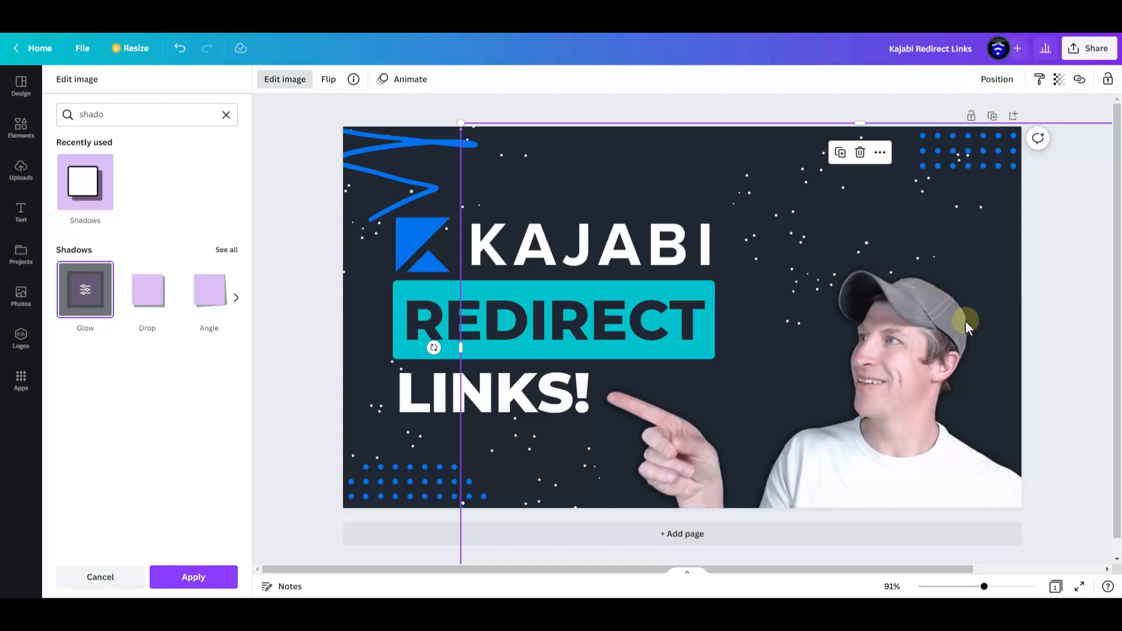
Set the cutout's glow to size 12, transparency 100 and blur 0 to form a solid outline
click(85, 292)
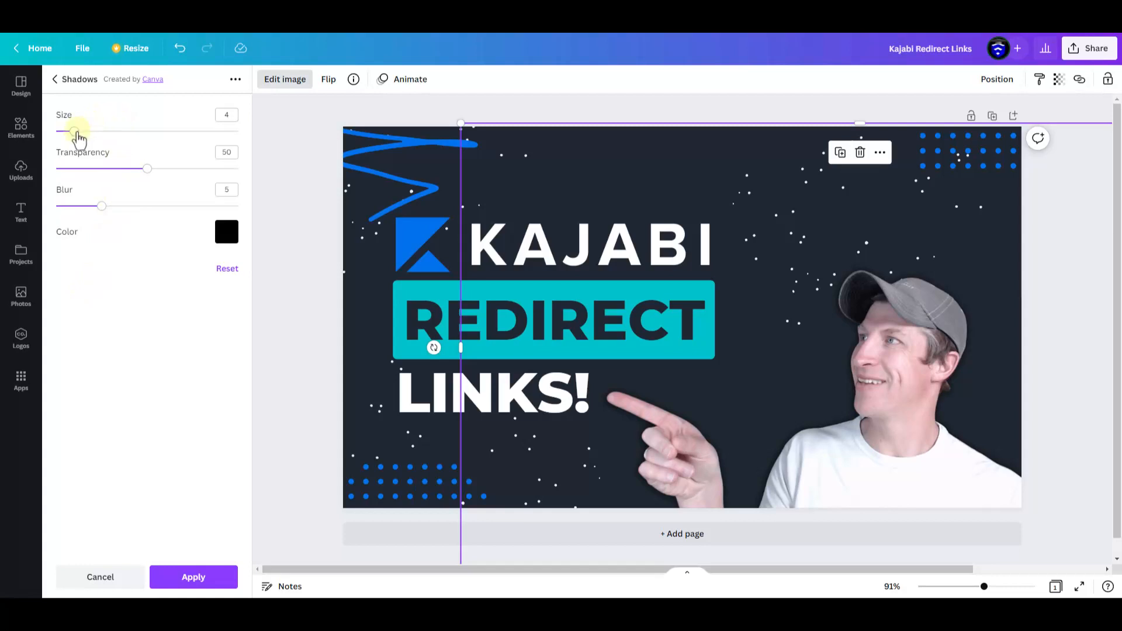
drag(75, 136, 142, 171)
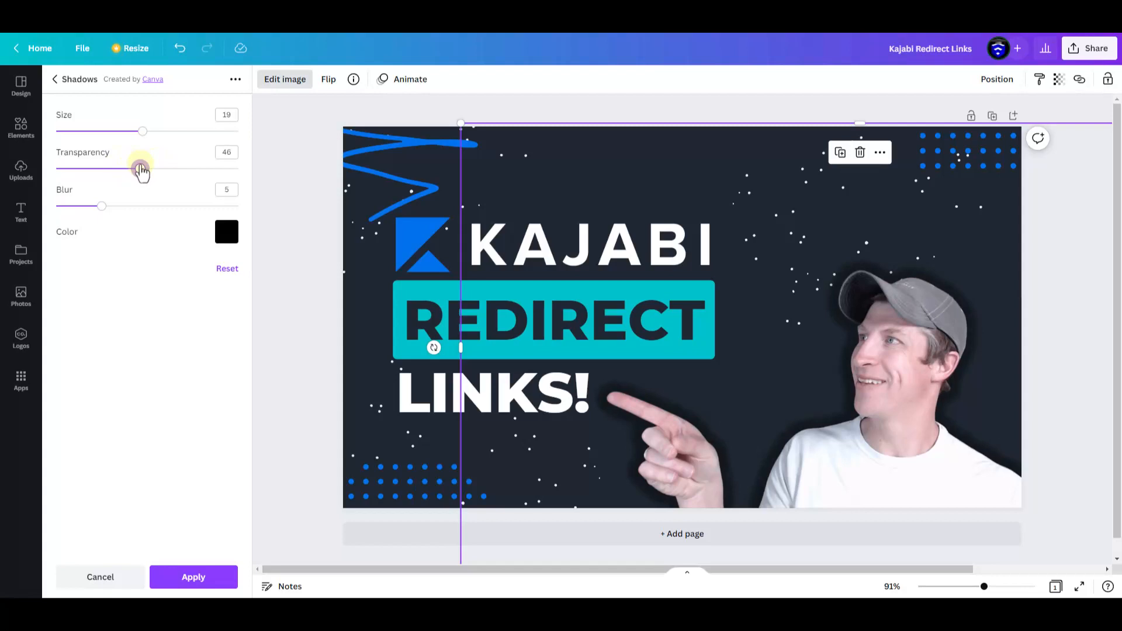
drag(141, 171, 248, 179)
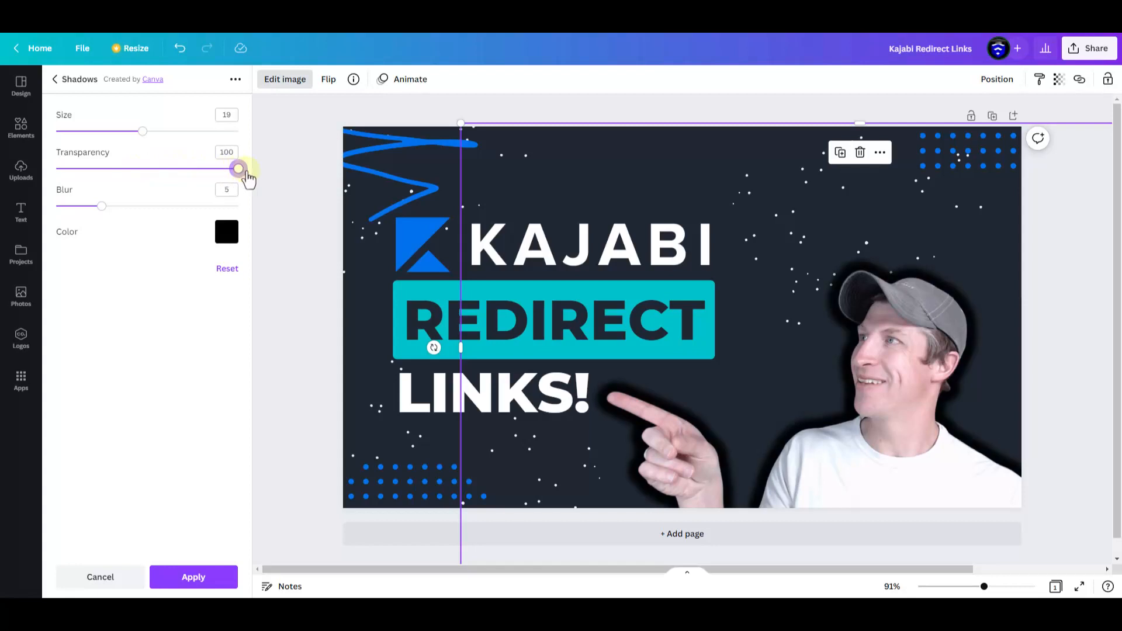
drag(101, 207, 46, 200)
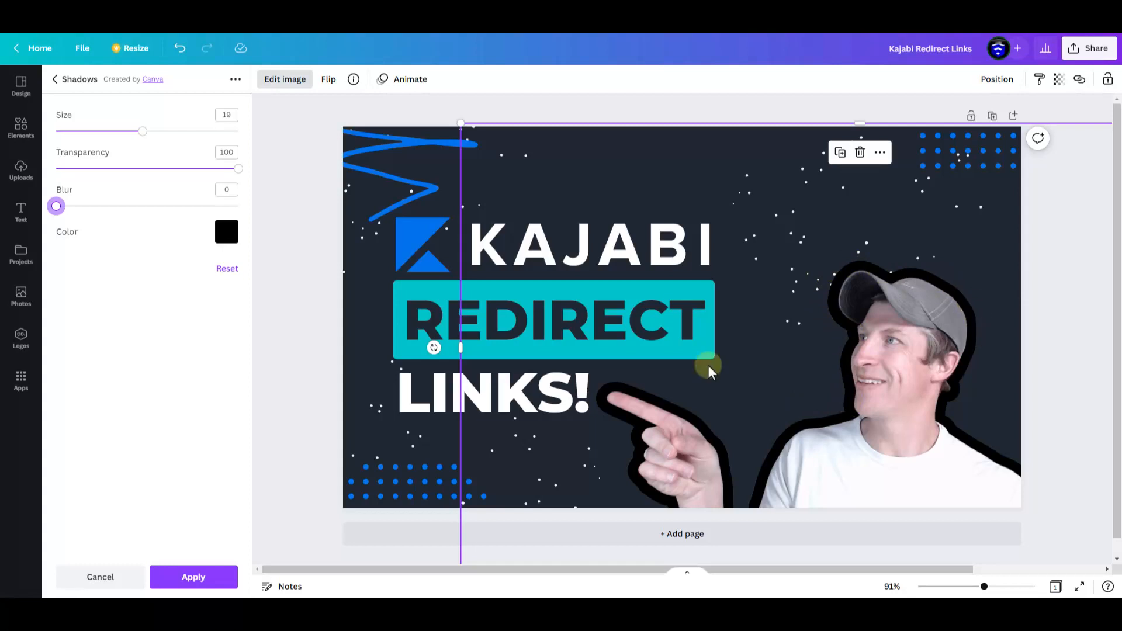
drag(142, 132, 111, 133)
Try blue, dark navy, red, coral, purple and light green as the cutout's glow color
click(224, 234)
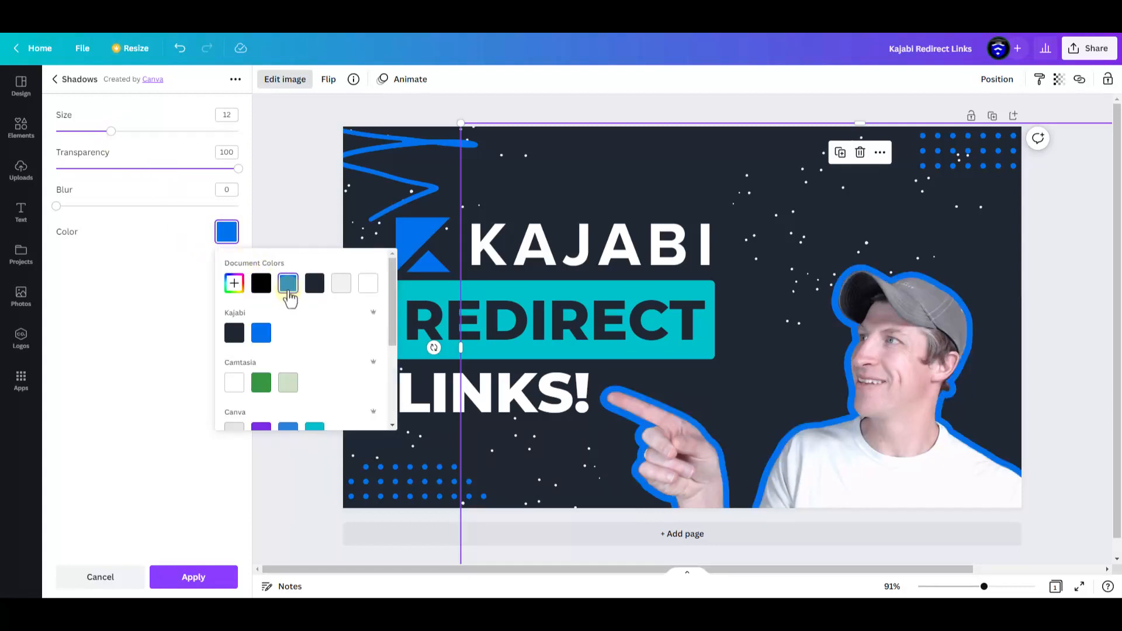
click(316, 283)
scroll(301, 327, down, 3)
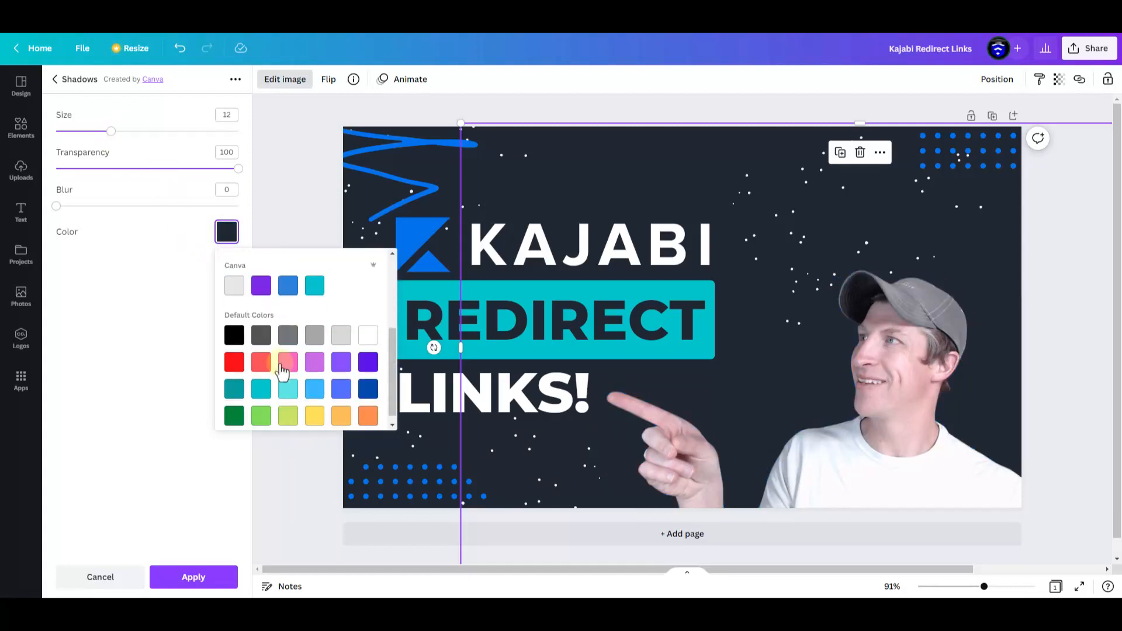
click(233, 353)
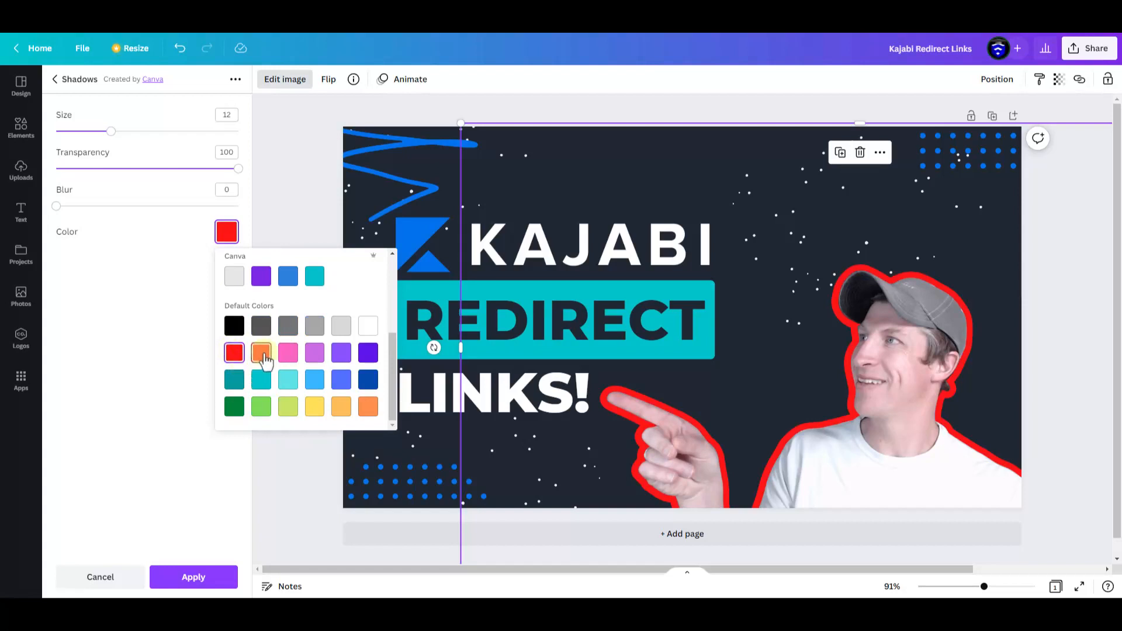
click(262, 355)
click(368, 355)
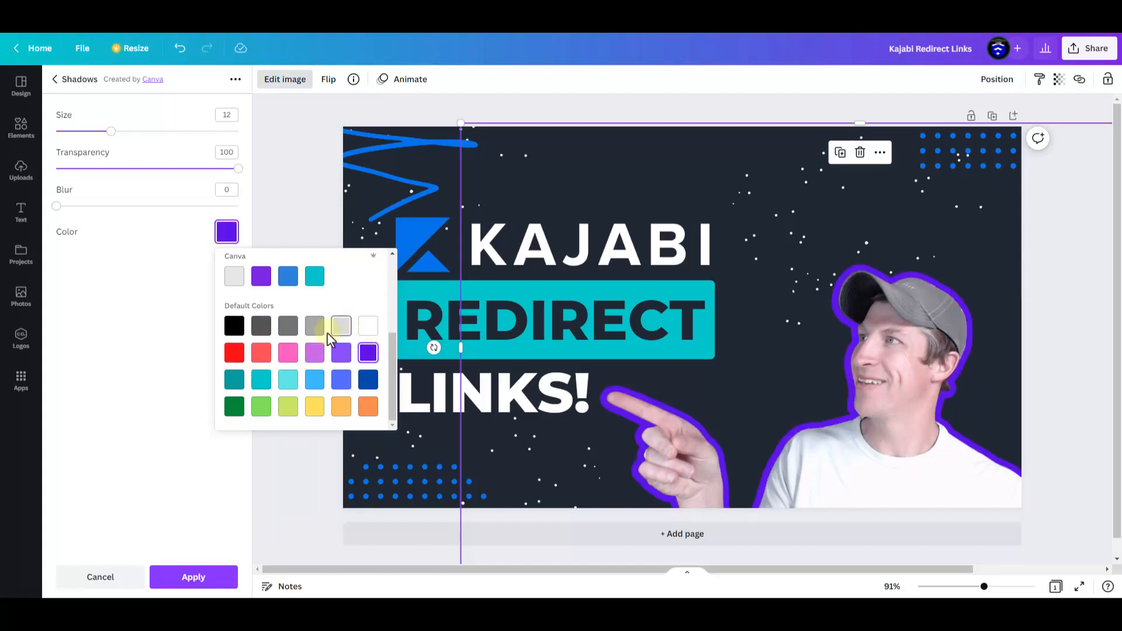
click(260, 409)
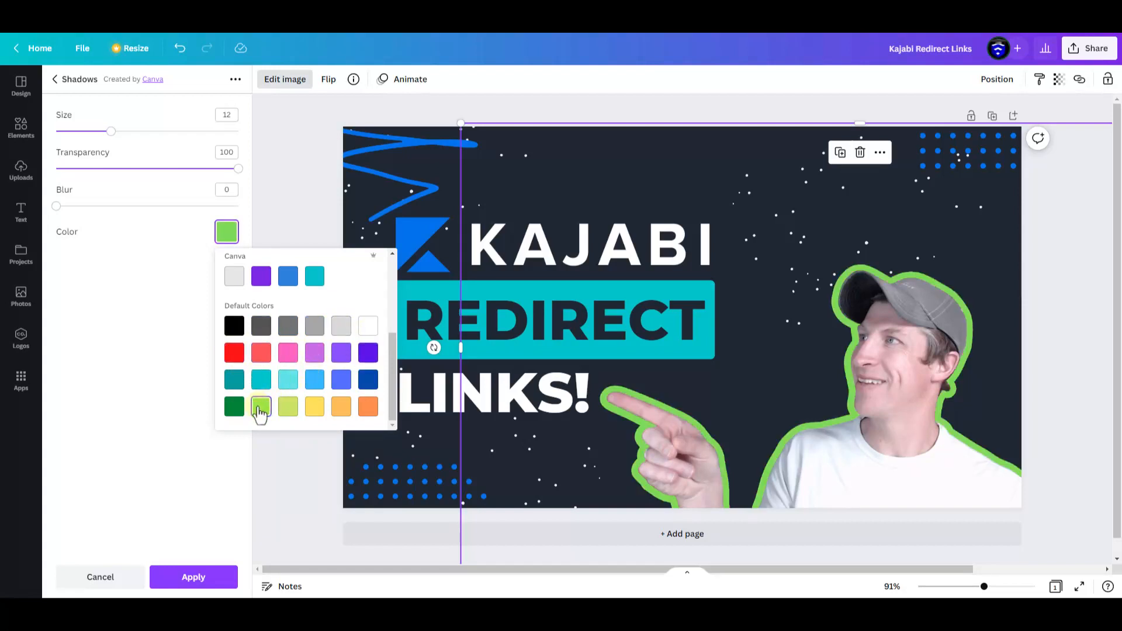
Set the glow color to red, apply the effect, and reposition the outlined cutout in the thumbnail
click(234, 356)
click(183, 578)
drag(955, 390, 893, 390)
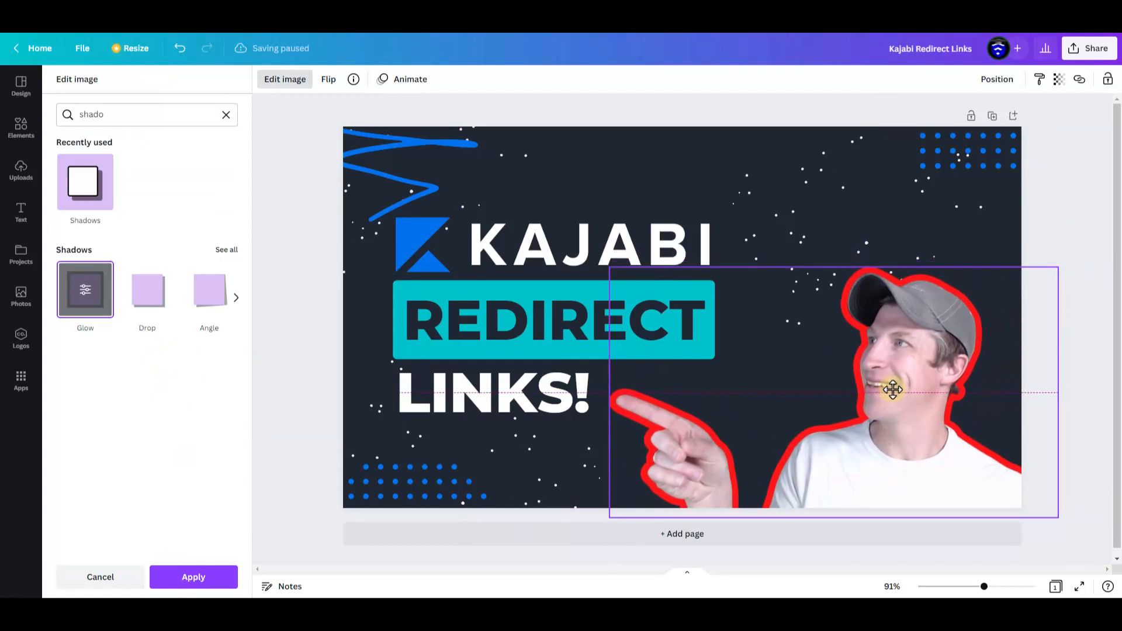